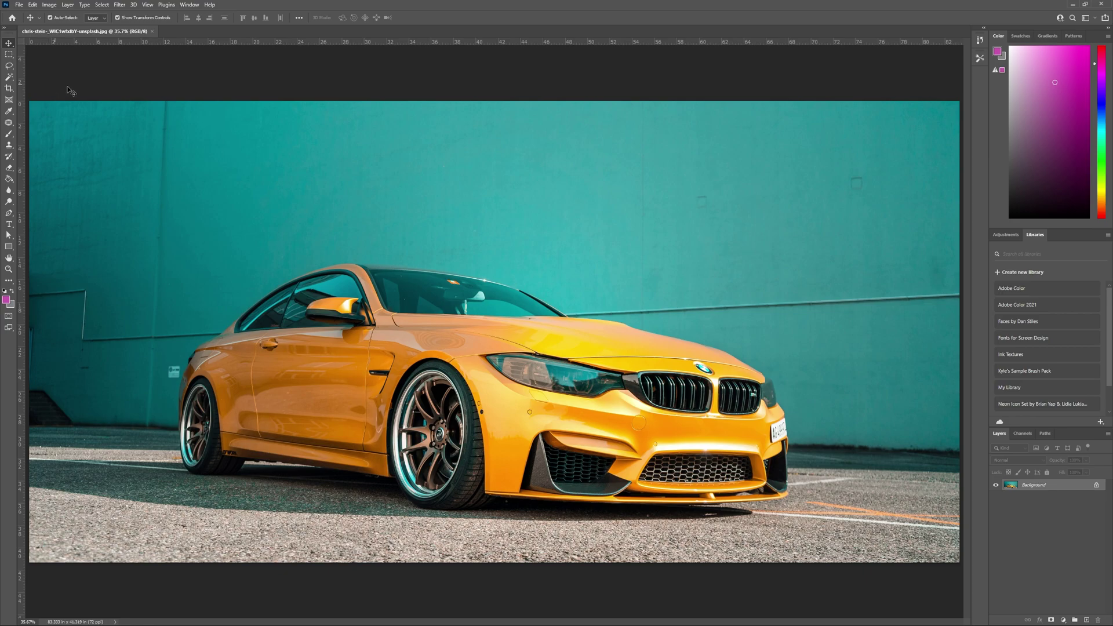
Add a default Hue/Saturation 1 adjustment layer above the Background layer
click(80, 32)
click(69, 6)
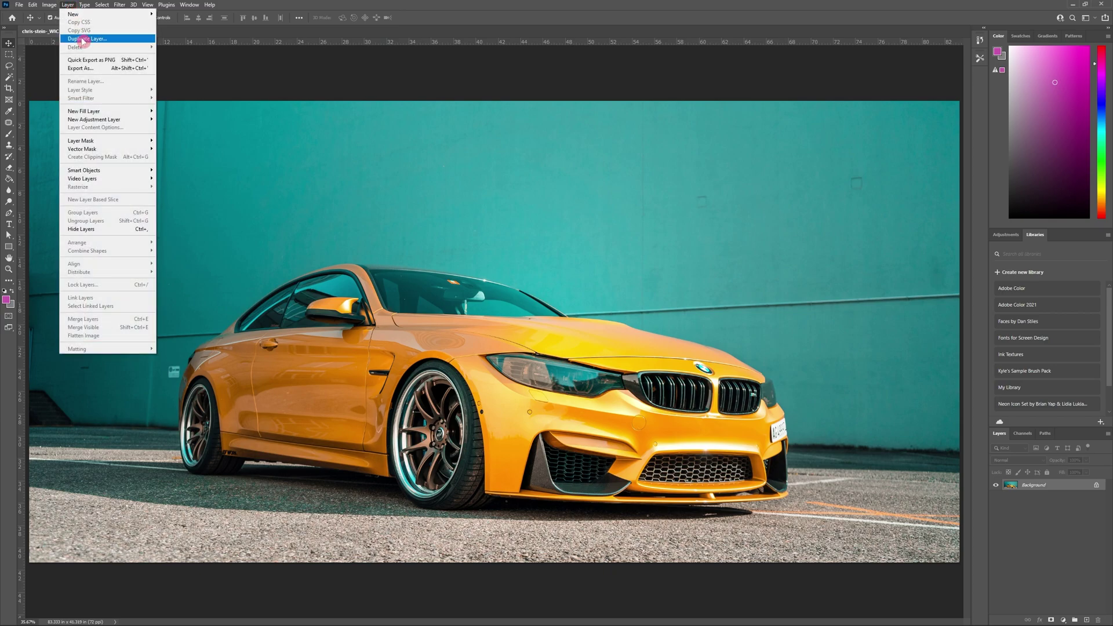
mouse_move(116, 121)
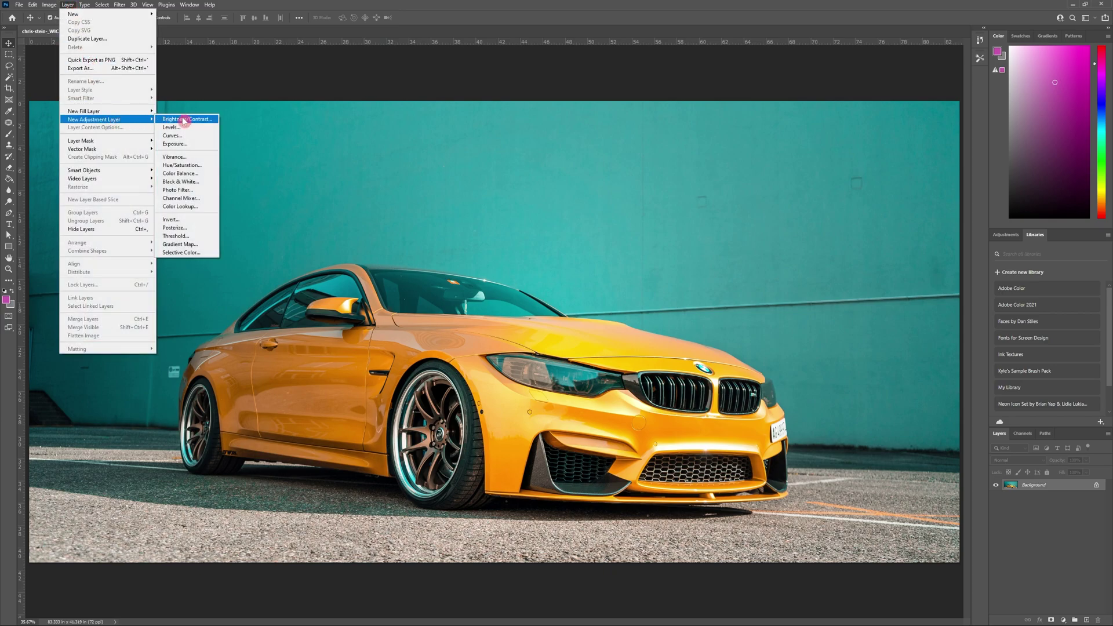
click(214, 168)
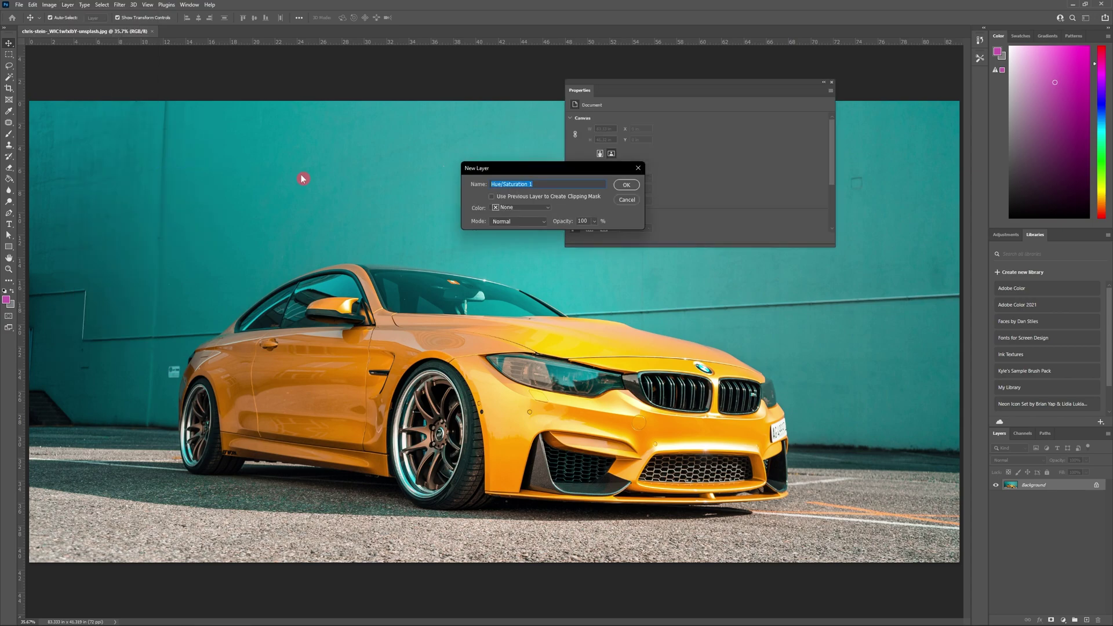
click(629, 185)
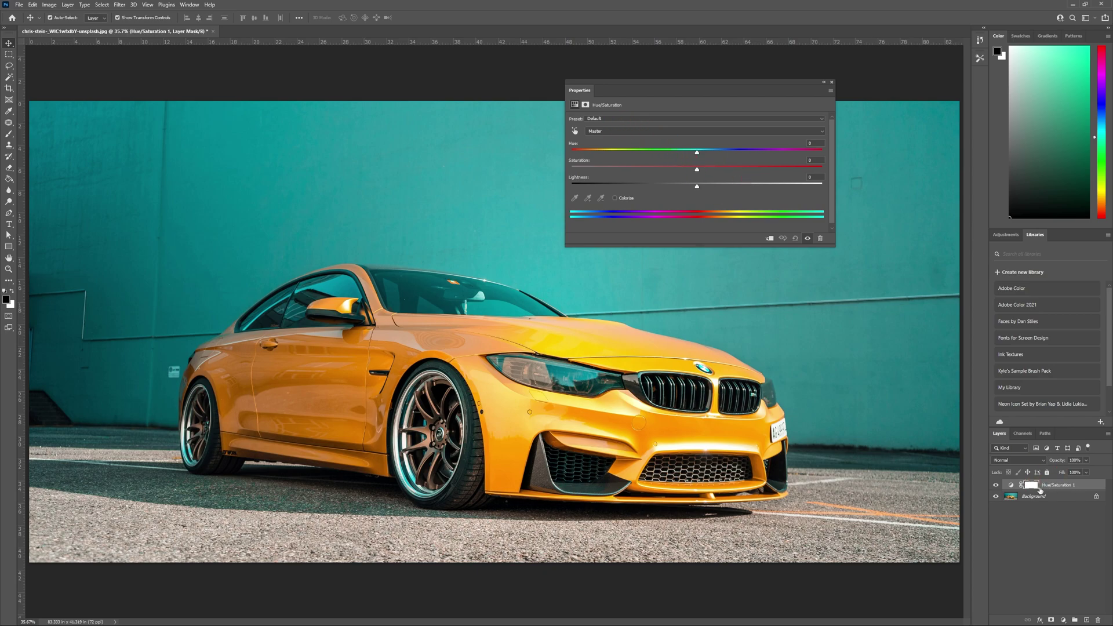
Move the Hue/Saturation Properties panel aside so it no longer covers the car
click(697, 168)
click(694, 154)
drag(698, 86, 824, 55)
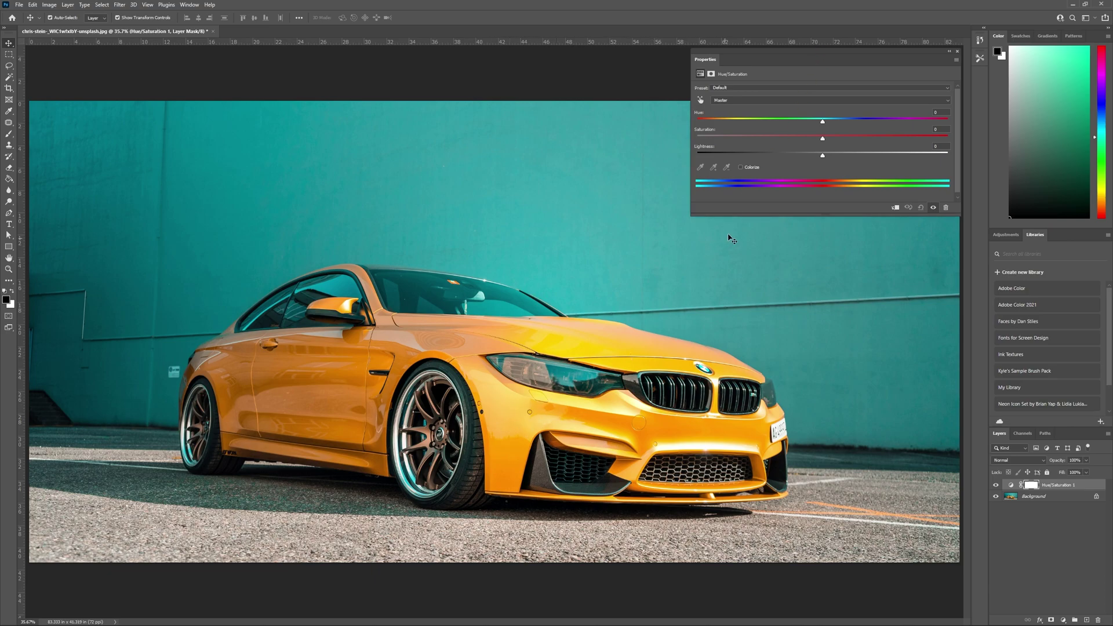
Switch the adjustment's colour range from Master to Yellows
click(763, 103)
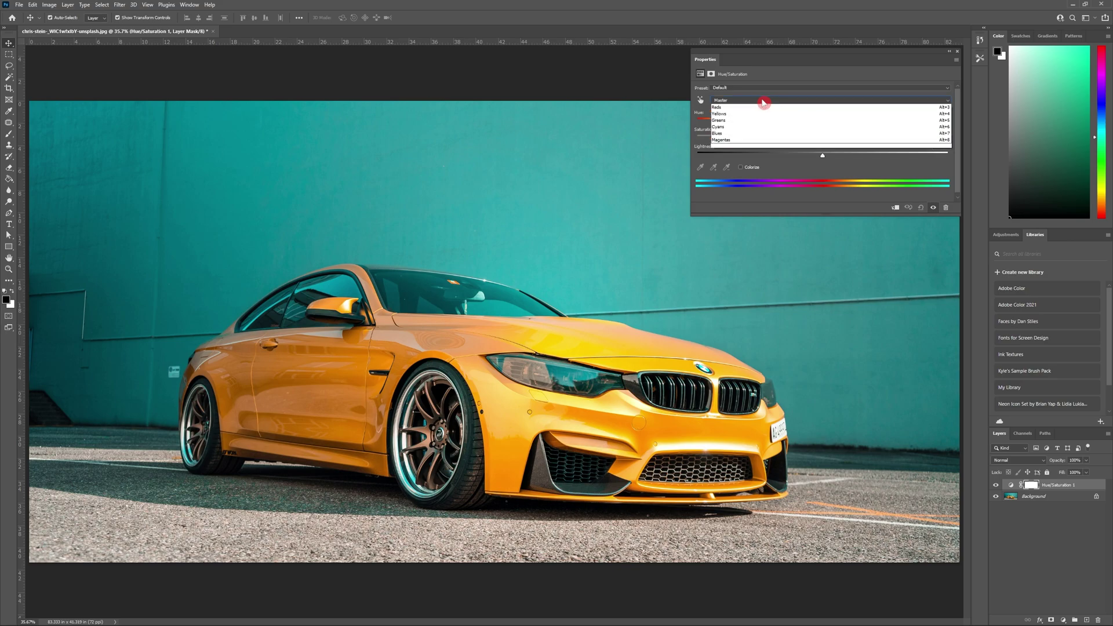
click(766, 123)
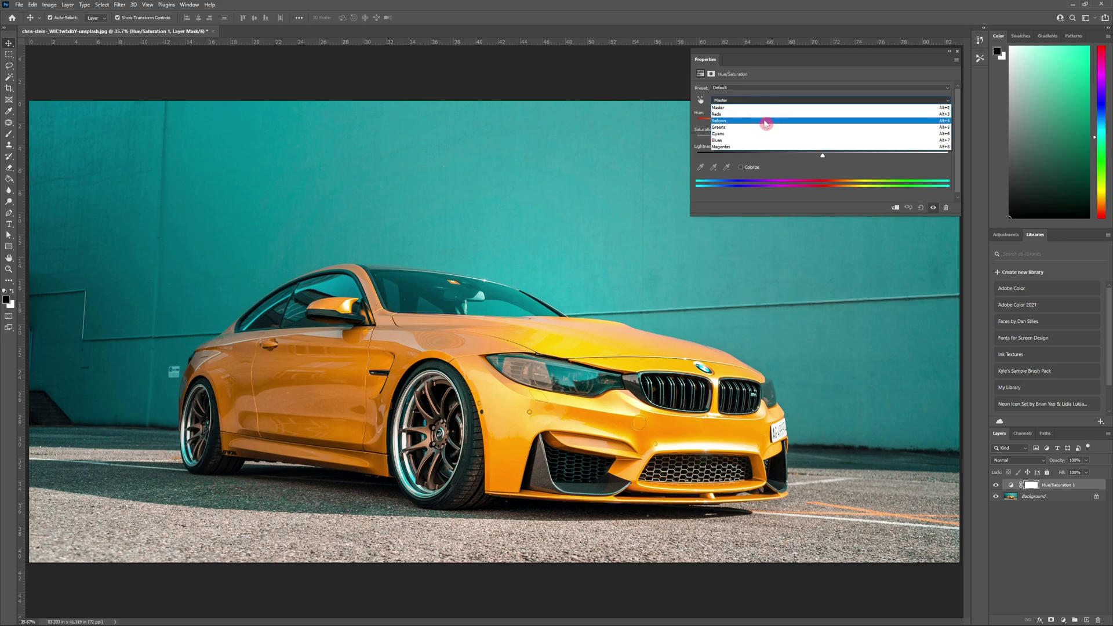
click(763, 159)
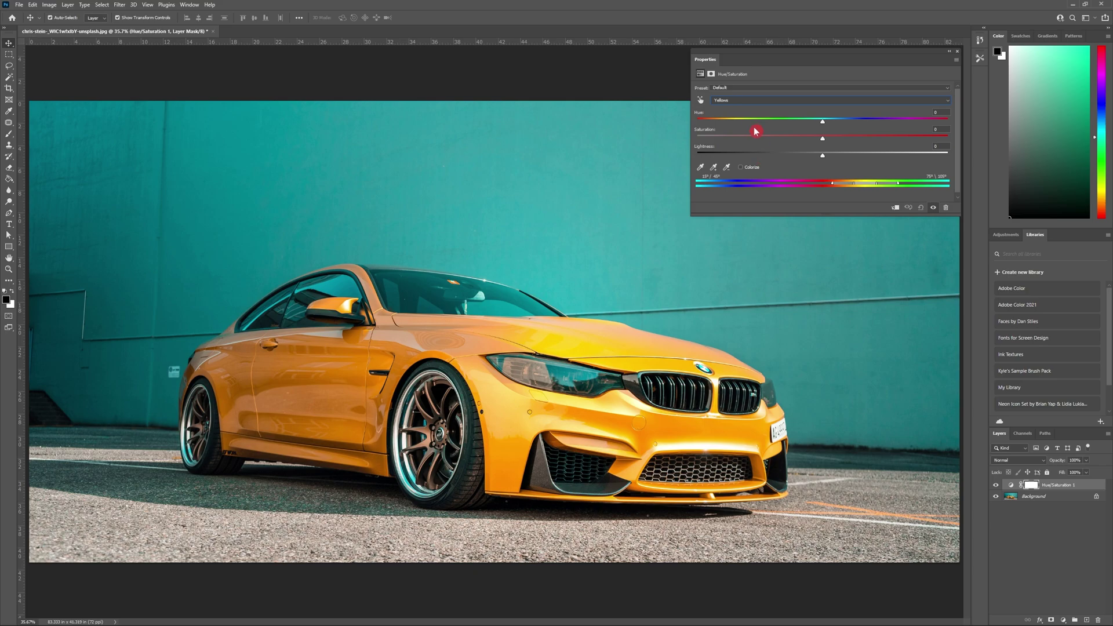
click(748, 101)
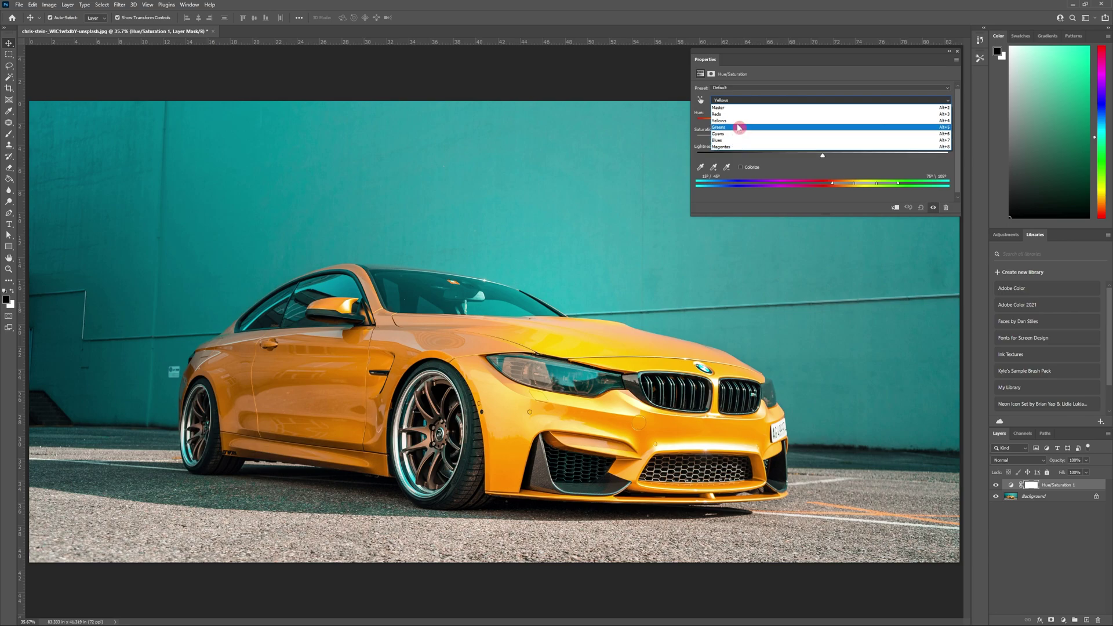
click(738, 120)
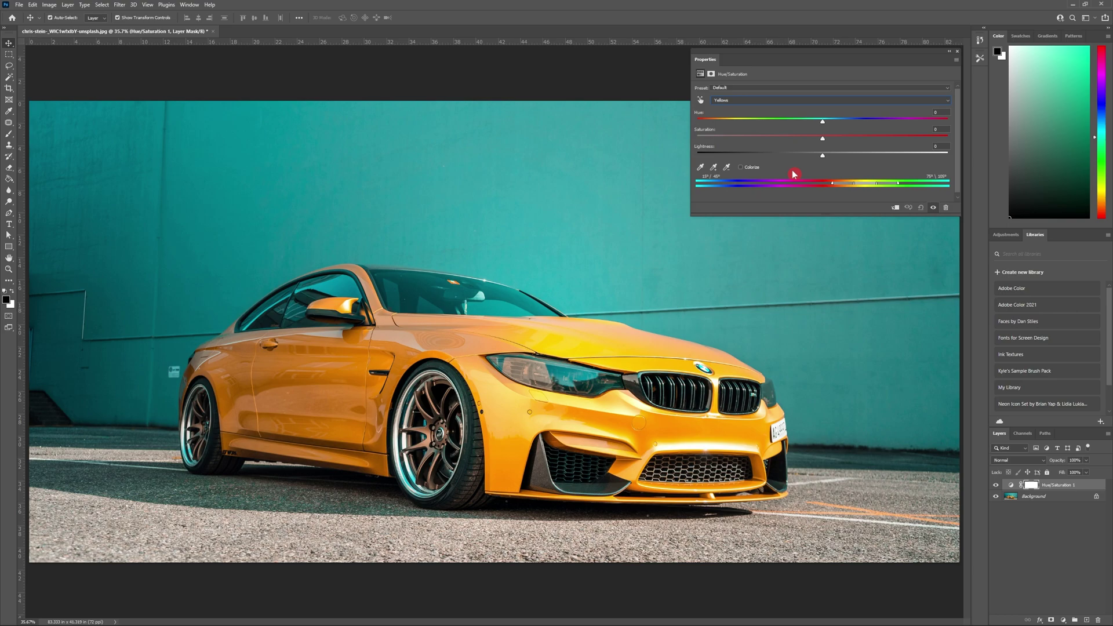
Sample the car's orange paint, then shift Hue strongly negative and adjust Lightness for hot pink
click(701, 169)
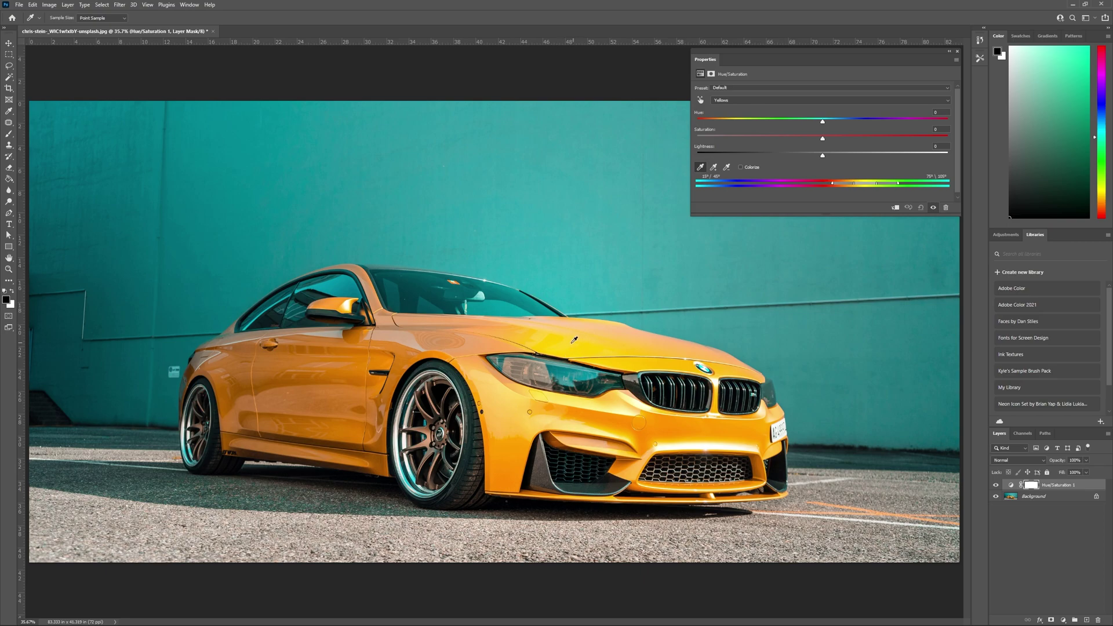
click(555, 384)
mouse_move(823, 123)
mouse_down()
mouse_move(951, 120)
mouse_move(798, 122)
mouse_move(902, 141)
mouse_move(713, 142)
mouse_move(821, 142)
mouse_up()
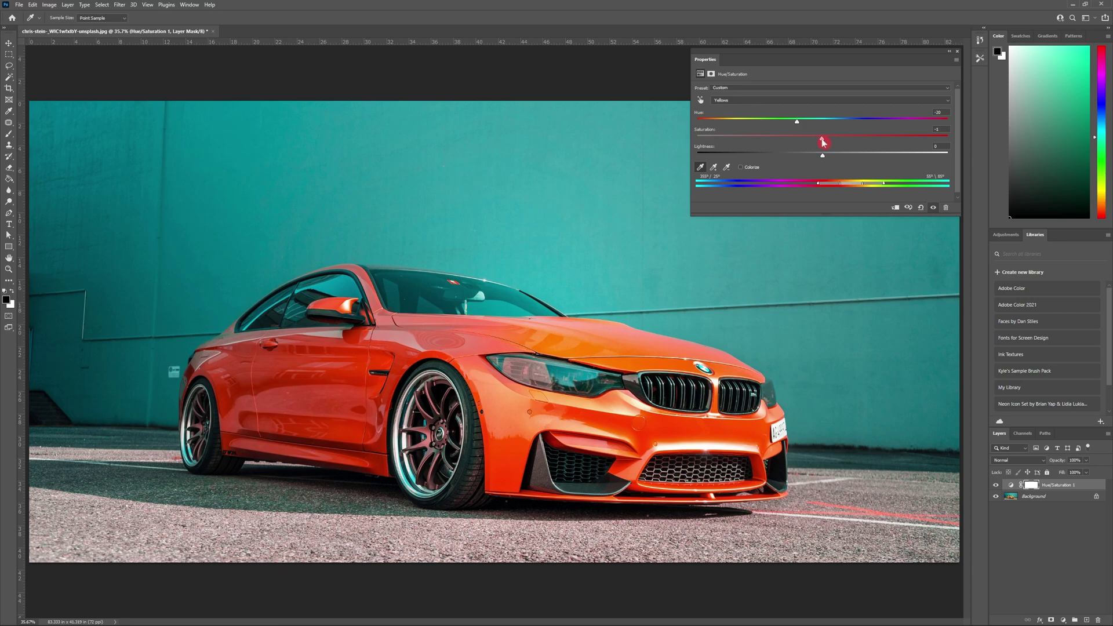
drag(823, 155, 759, 125)
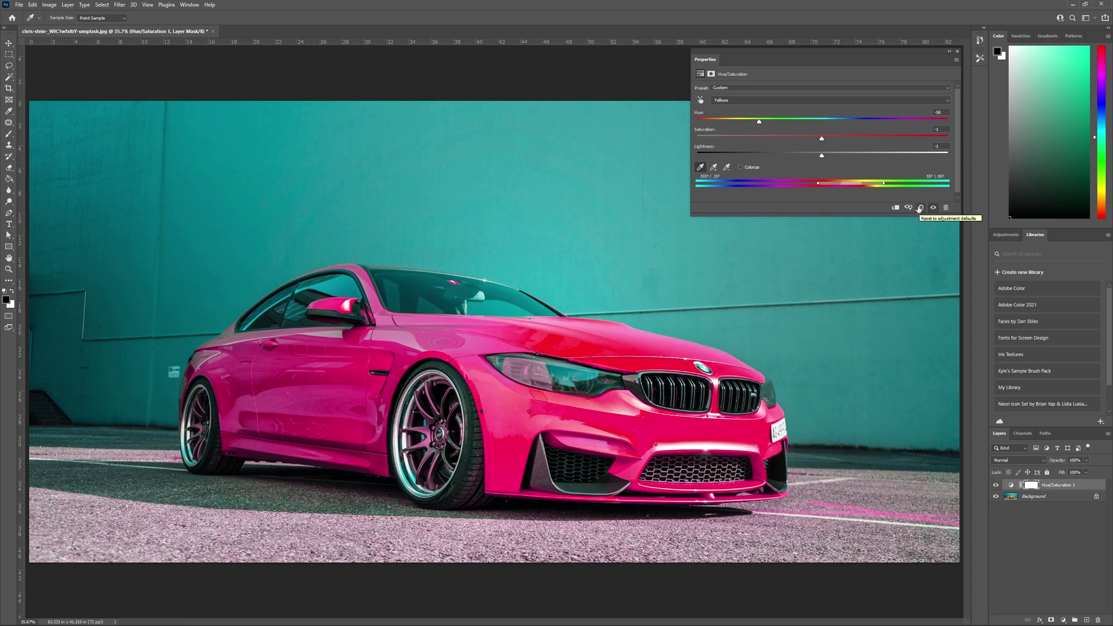
drag(760, 123, 754, 124)
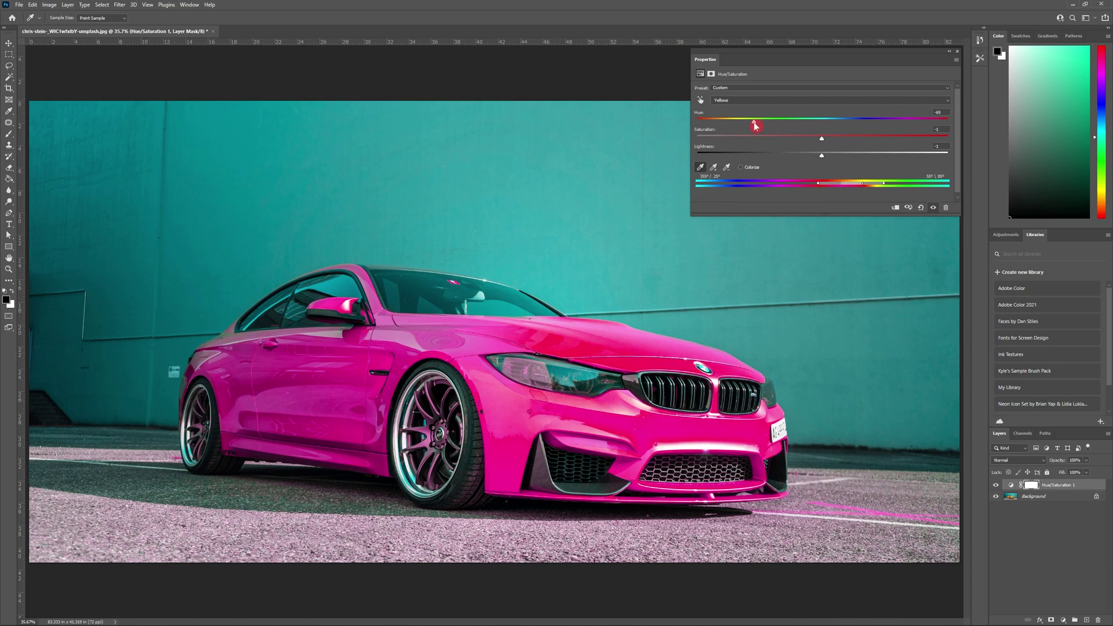
click(959, 56)
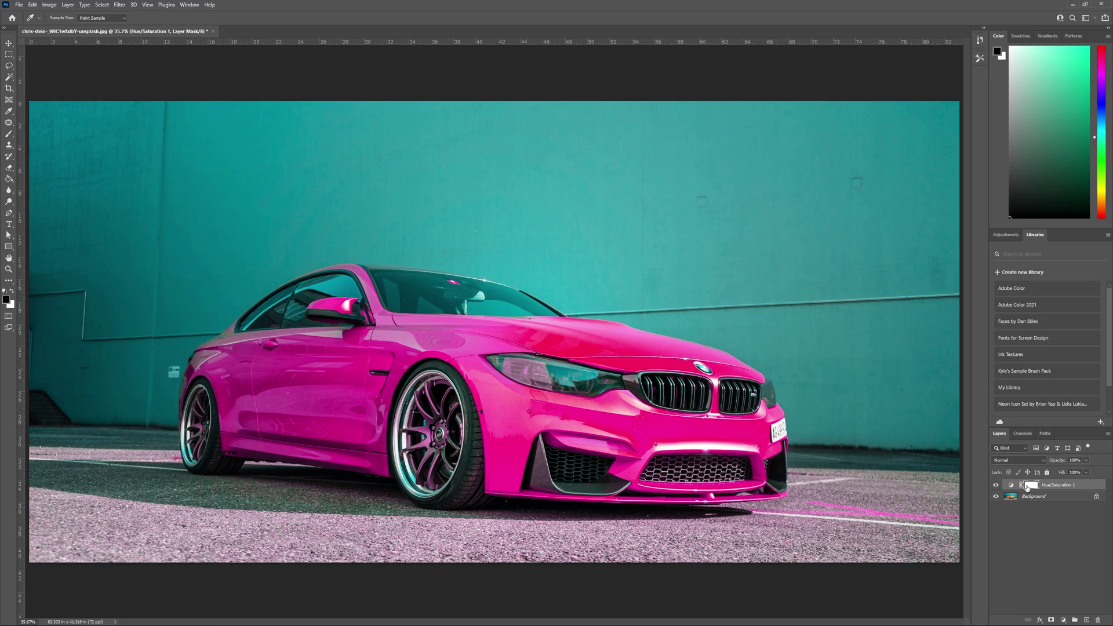
click(996, 485)
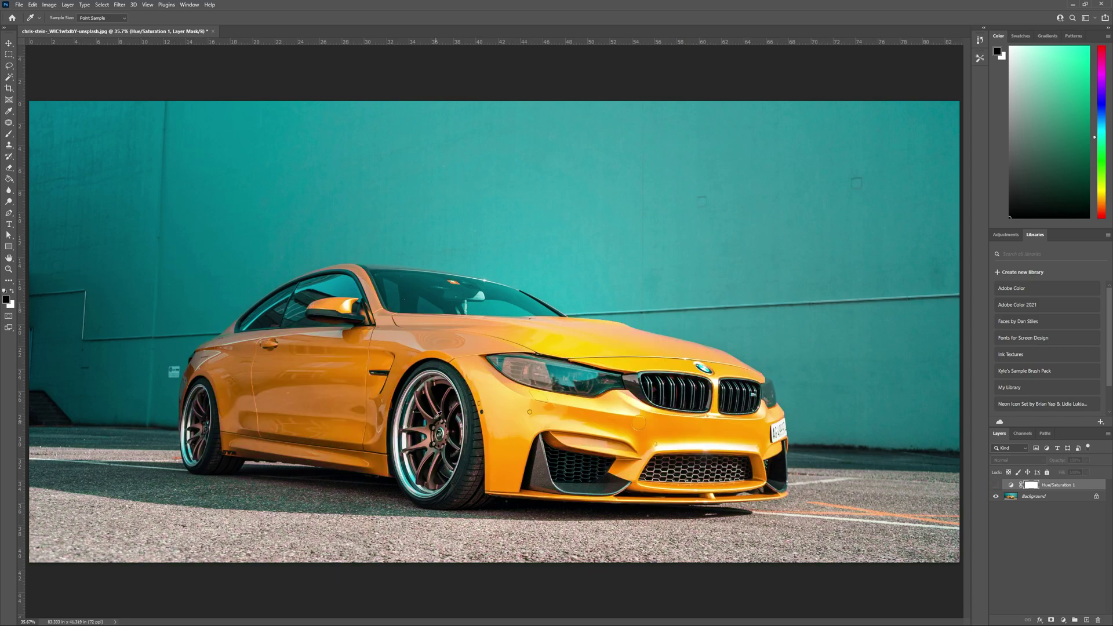
click(996, 486)
click(996, 485)
click(997, 485)
click(996, 485)
click(996, 486)
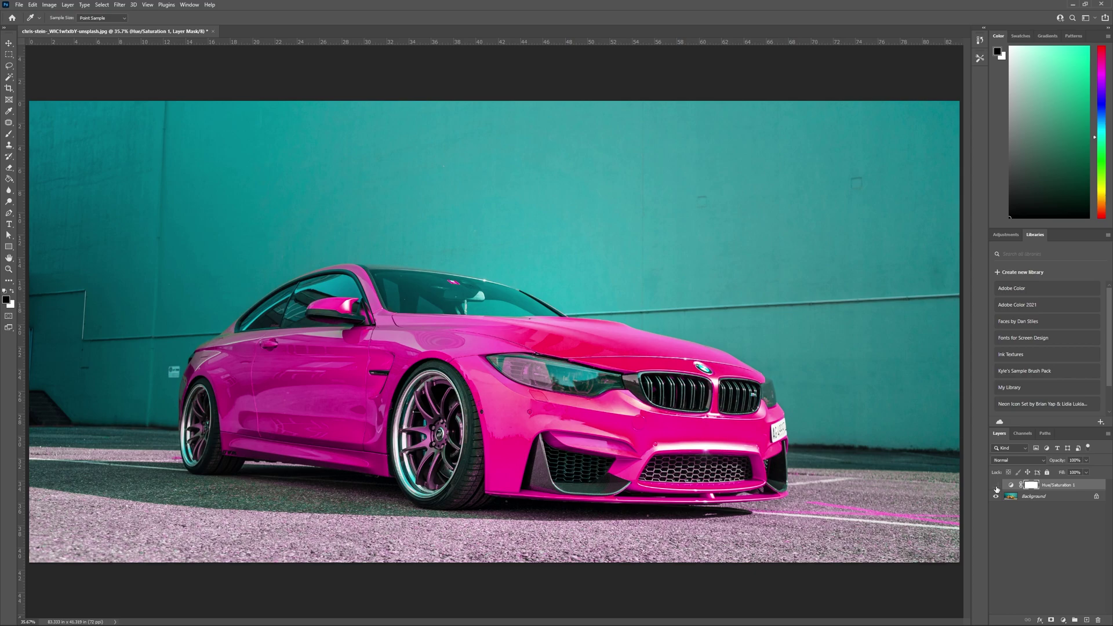
click(996, 485)
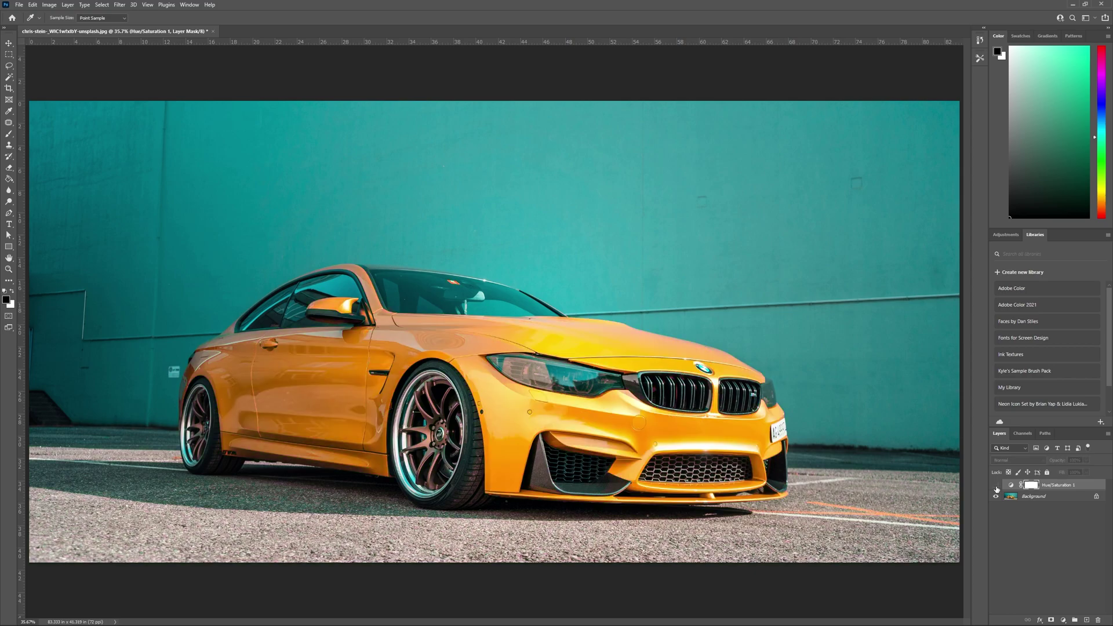
click(997, 486)
Paint black on the mask with a larger brush to remove the pink from the road
key(b)
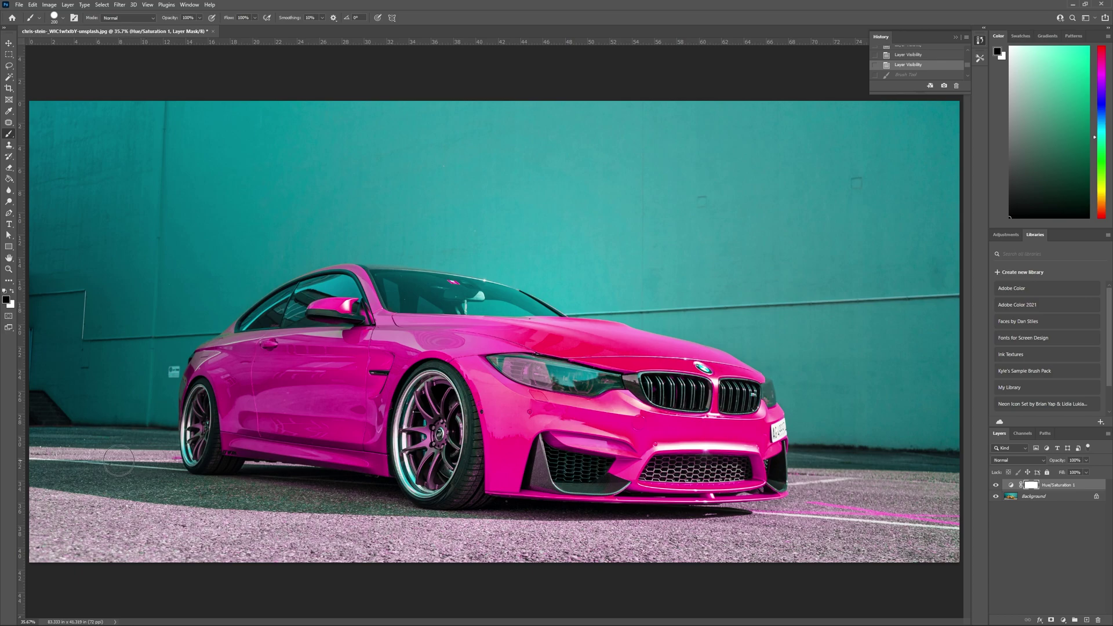
key(bracketright)
key(bracketright)
key(bracketright)
key(bracketright)
key(bracketright)
key(bracketright)
mouse_move(63, 514)
mouse_down()
mouse_move(69, 443)
mouse_move(115, 519)
mouse_move(108, 443)
mouse_move(197, 497)
mouse_move(327, 499)
mouse_move(428, 516)
mouse_move(468, 538)
mouse_move(247, 552)
mouse_move(172, 540)
mouse_move(540, 575)
mouse_move(562, 569)
mouse_move(490, 555)
mouse_move(498, 540)
mouse_move(761, 539)
mouse_move(851, 526)
mouse_move(810, 529)
mouse_up()
drag(820, 458, 898, 540)
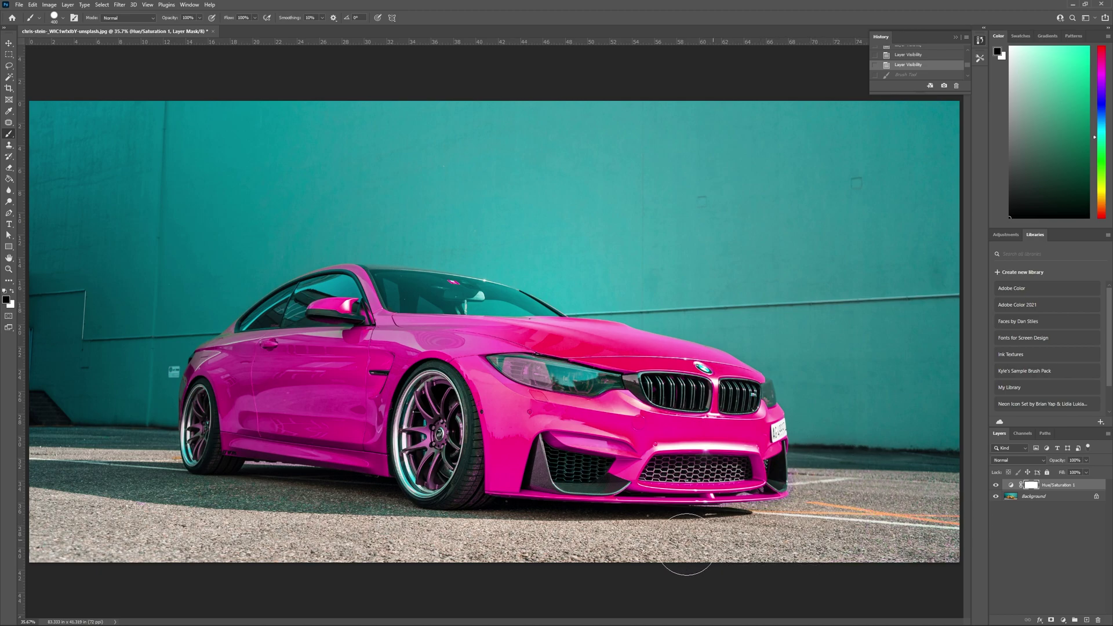
With a smaller brush, restore the front wheel rim's original bronze colour
key(bracketleft)
key(bracketleft)
drag(383, 499, 406, 482)
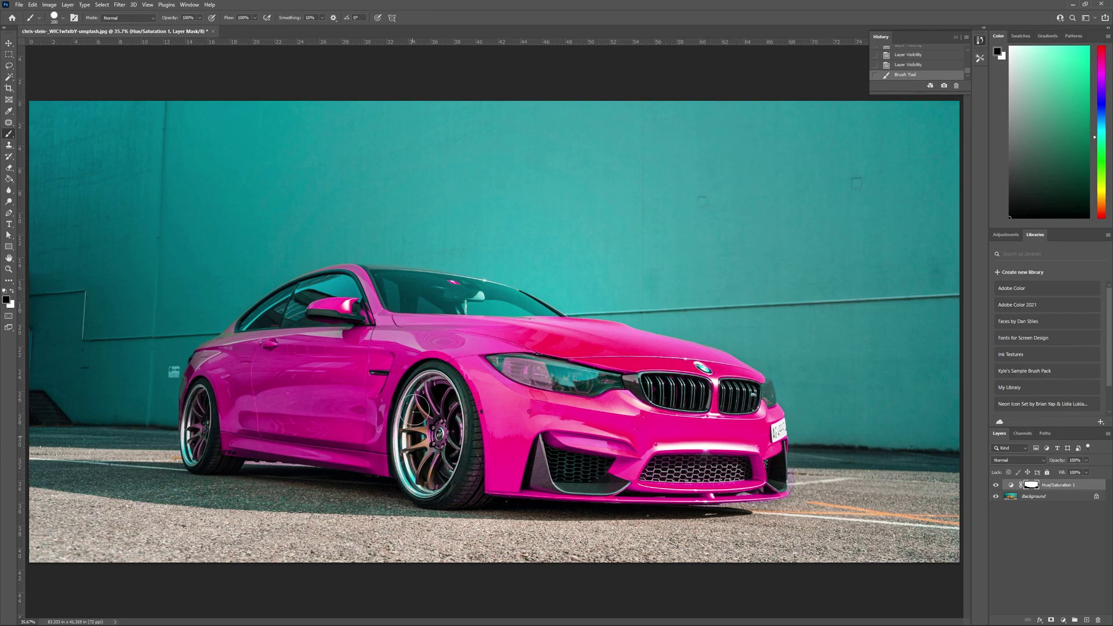
drag(434, 486, 421, 422)
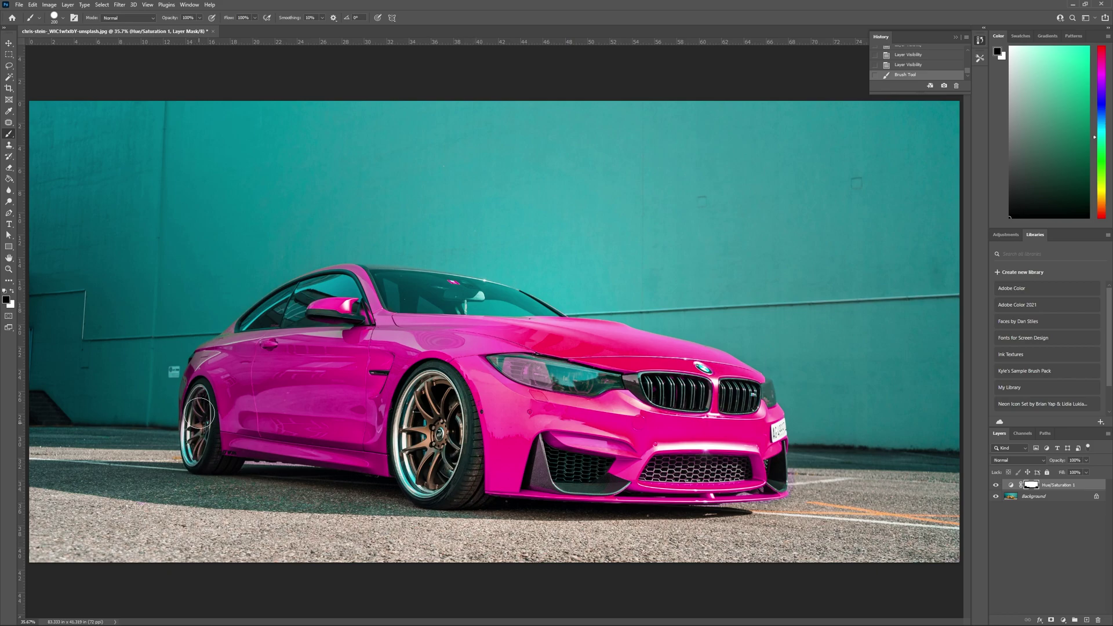
Add one more mask touch-up, then open the Pixel Surplus Free Fonts collection
click(220, 474)
key(bracketleft)
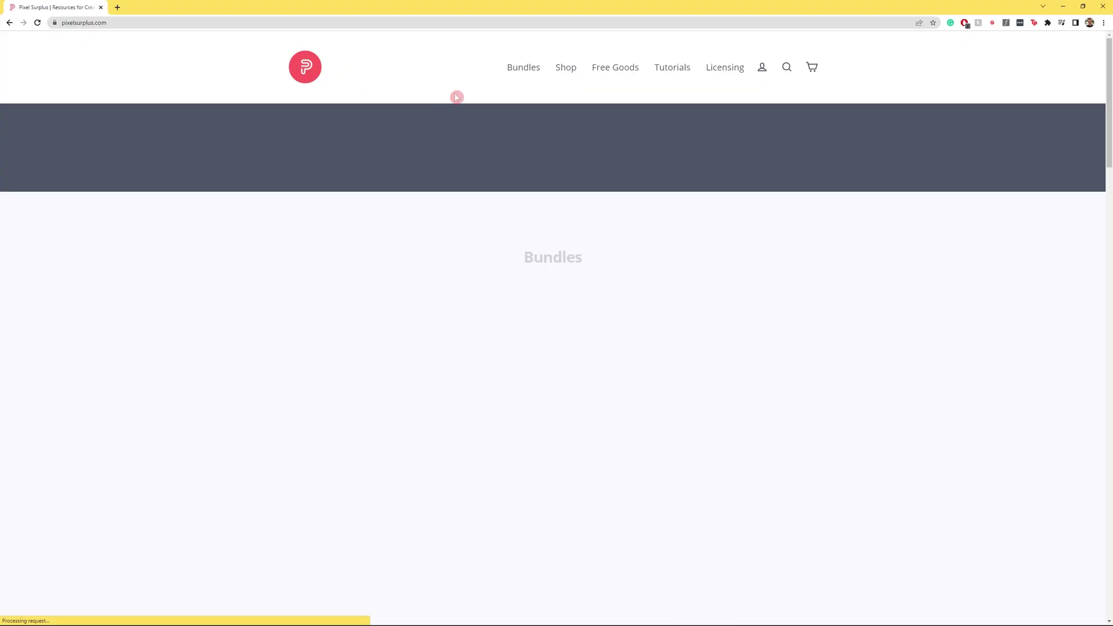
mouse_move(619, 70)
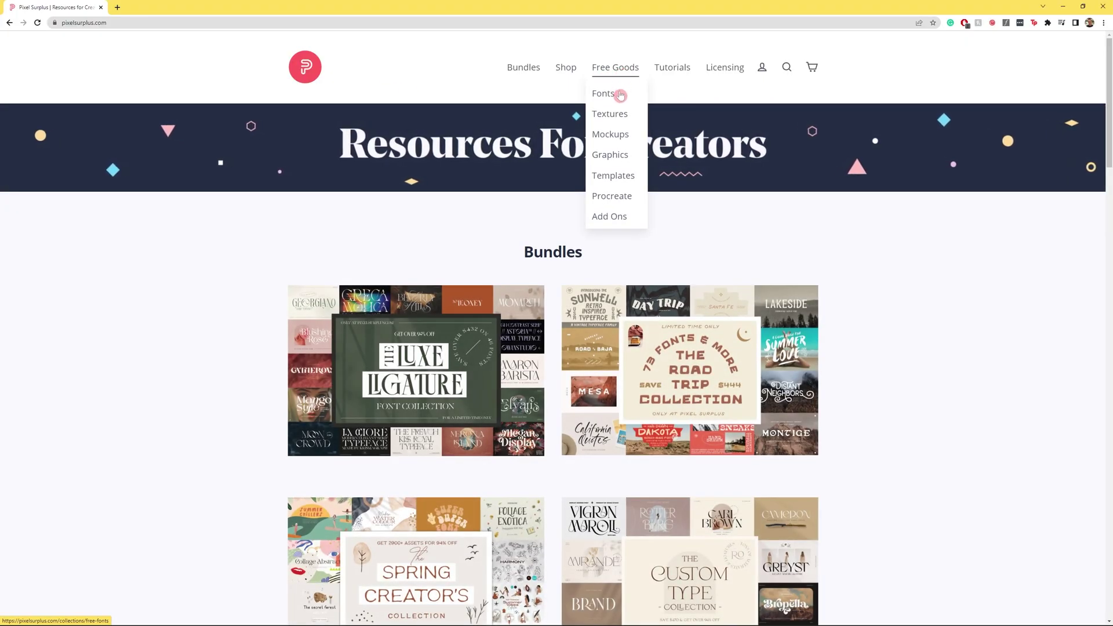
click(618, 92)
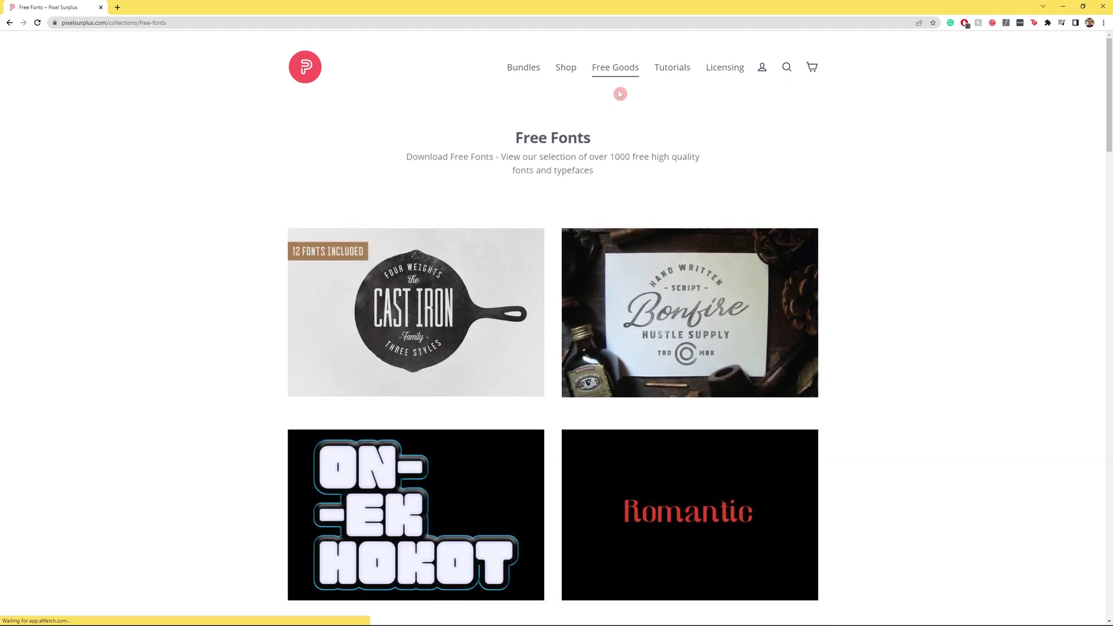
Browse the Free Textures and Free Mockups collections, ending on Free Add Ons
mouse_move(617, 76)
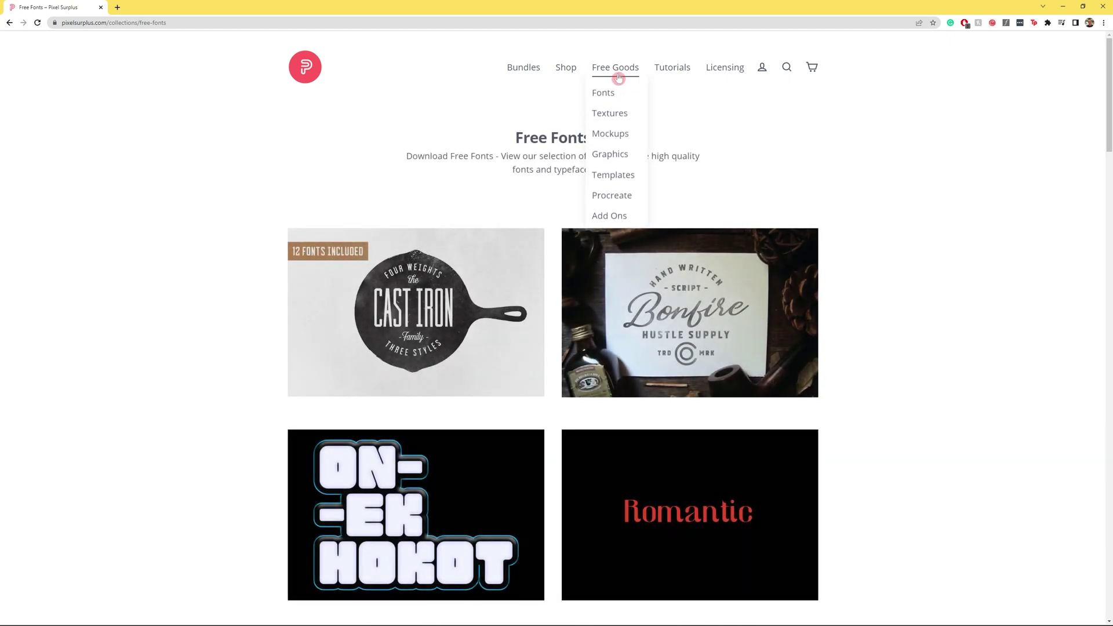
click(616, 114)
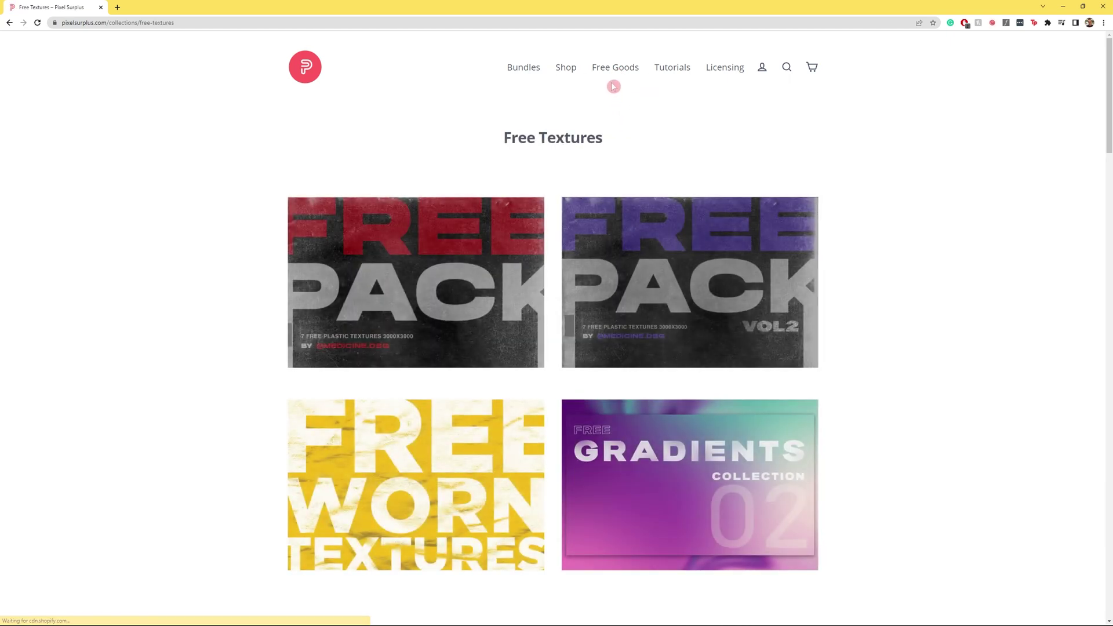
mouse_move(613, 74)
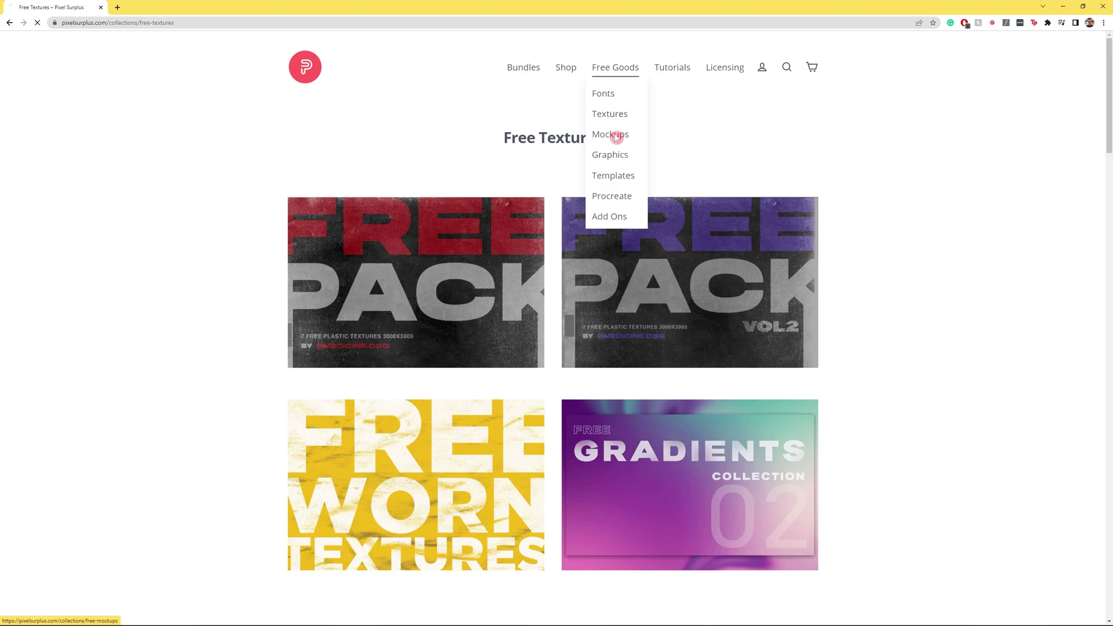
click(616, 136)
mouse_move(609, 77)
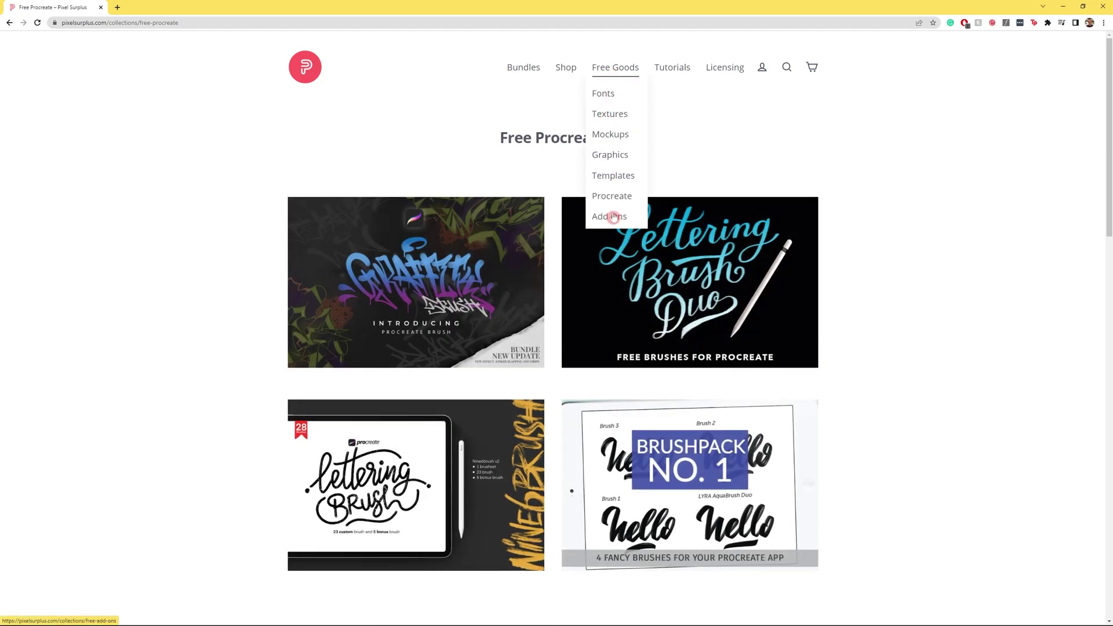
click(613, 217)
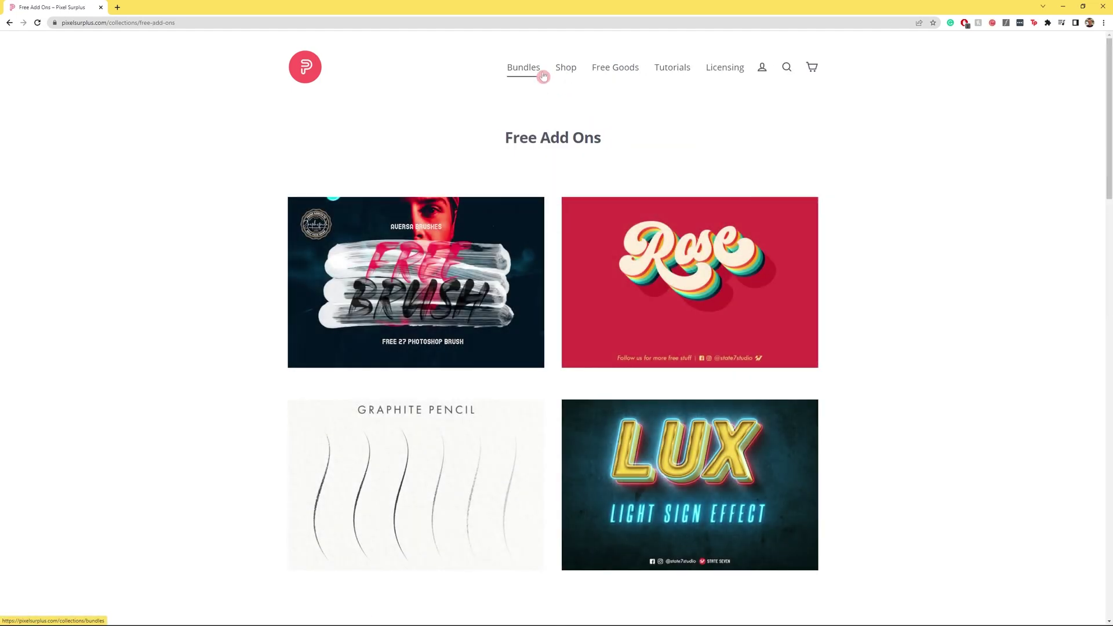
Add The Luxe Ligature Font Collection bundle ($29.00) to the cart from the Bundles page
click(523, 68)
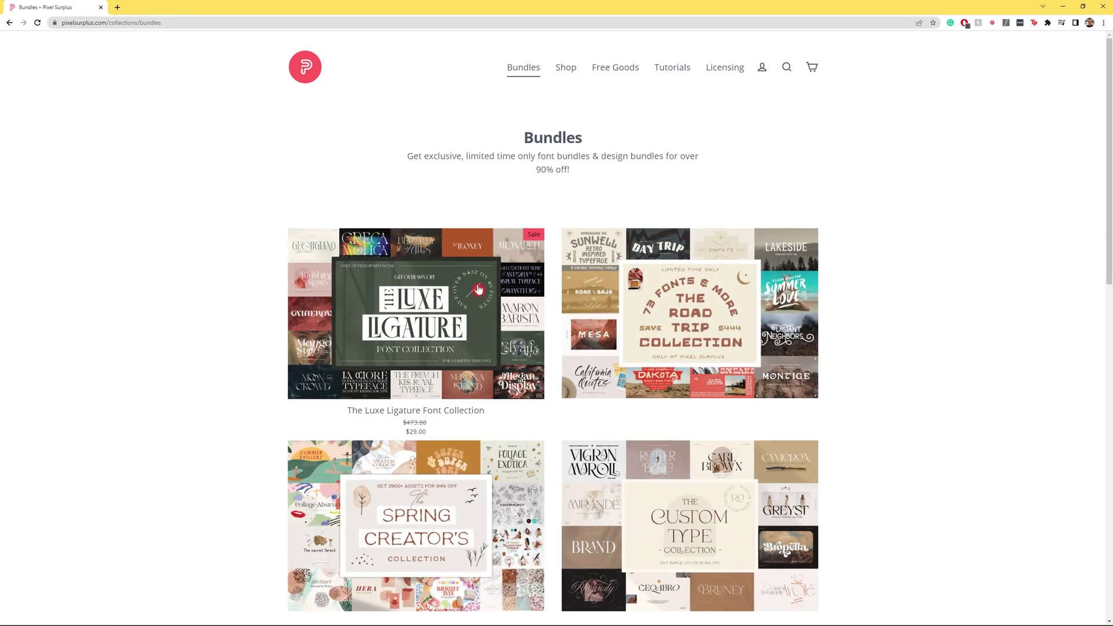
click(480, 296)
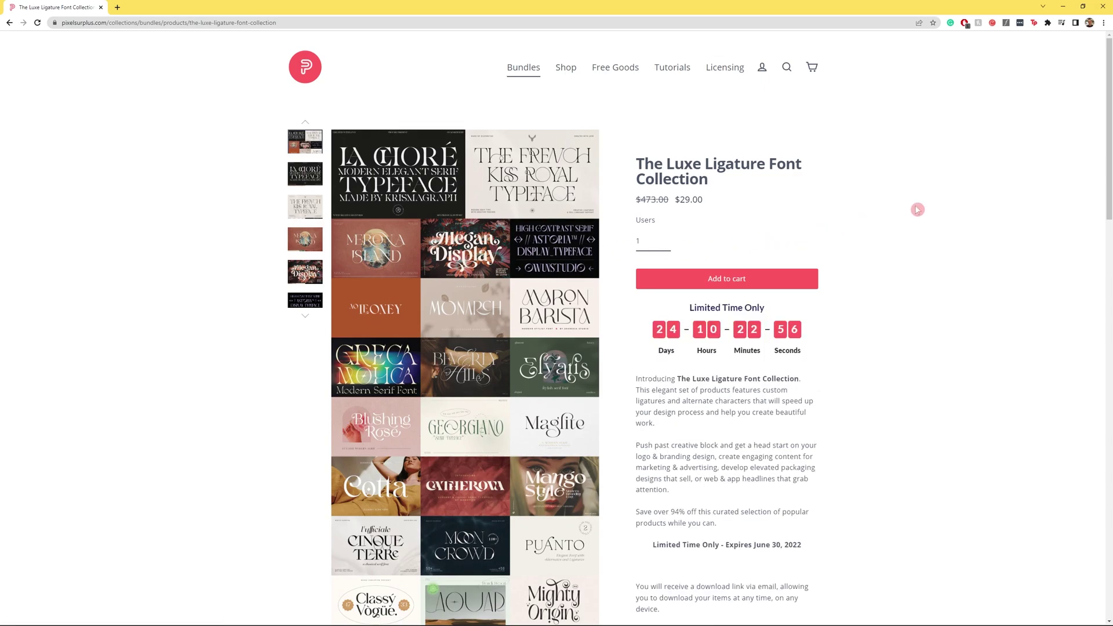
mouse_move(1106, 116)
mouse_down()
mouse_move(1106, 189)
mouse_move(1101, 119)
mouse_up()
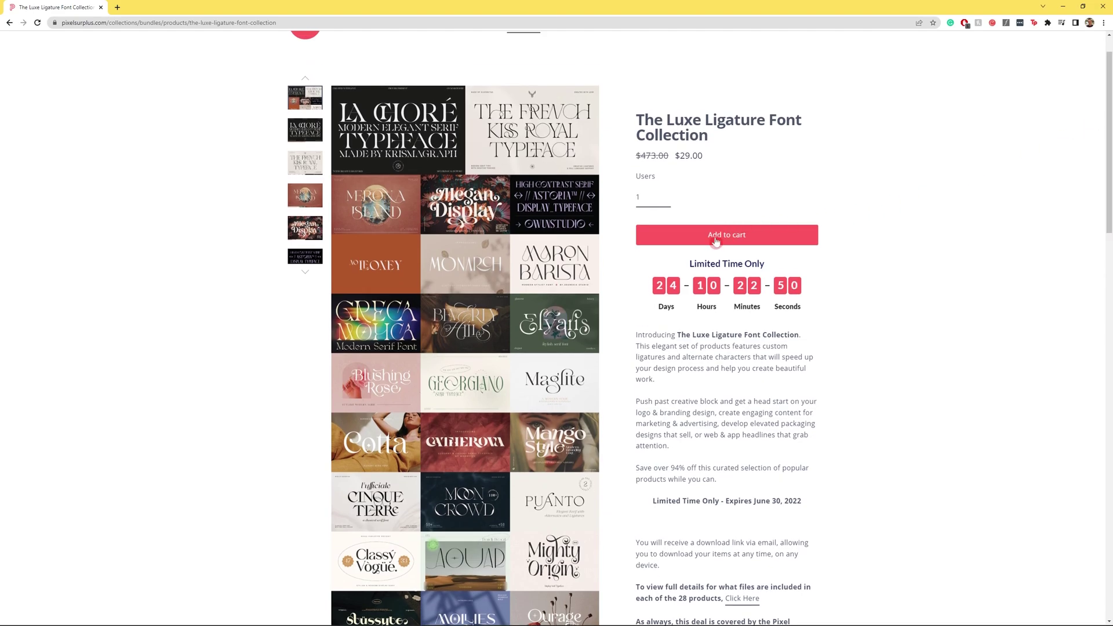
click(717, 235)
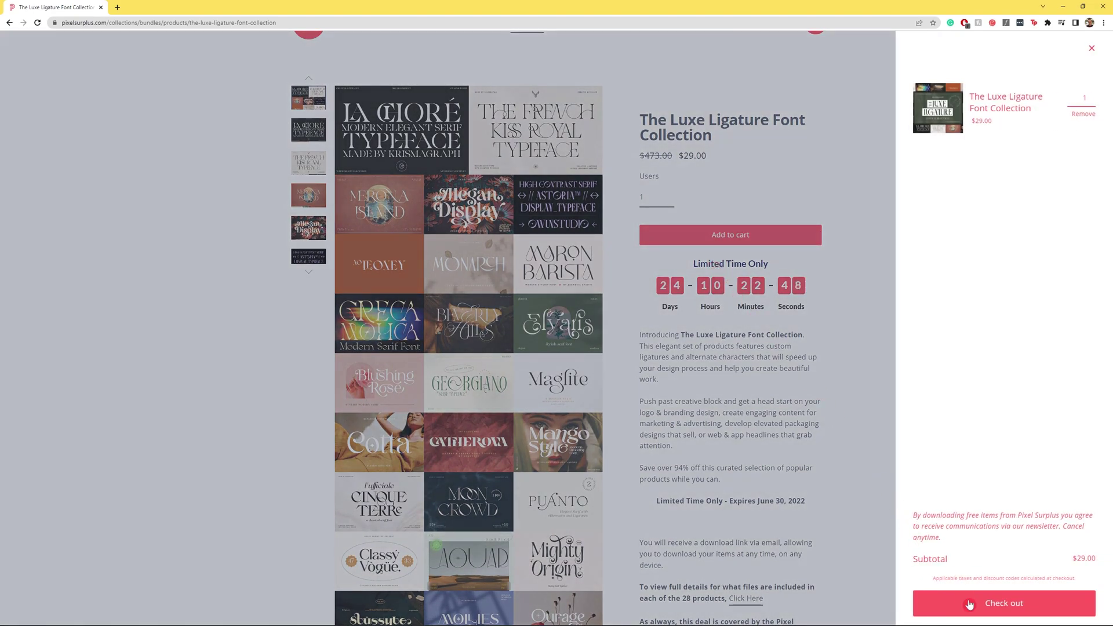